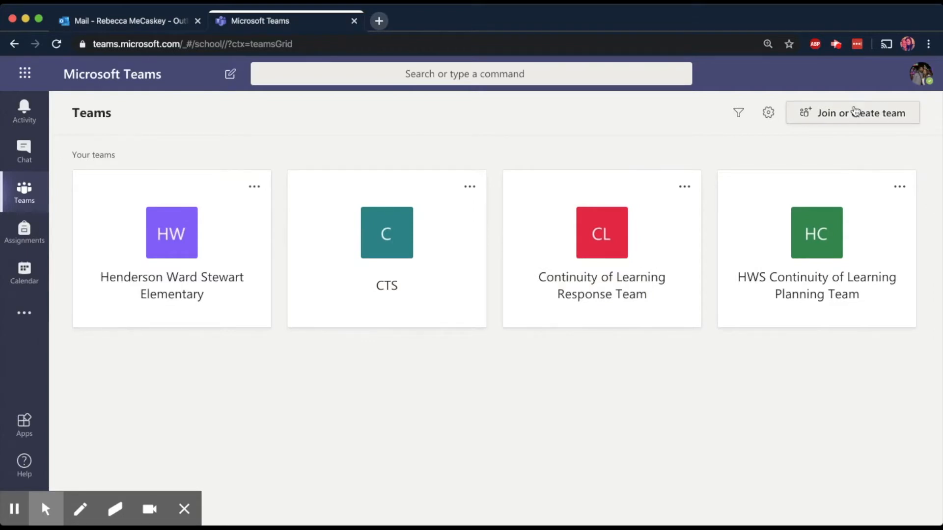
Start creating a Professional Learning Community (PLC) team and name it Sample PLC Group.
click(854, 111)
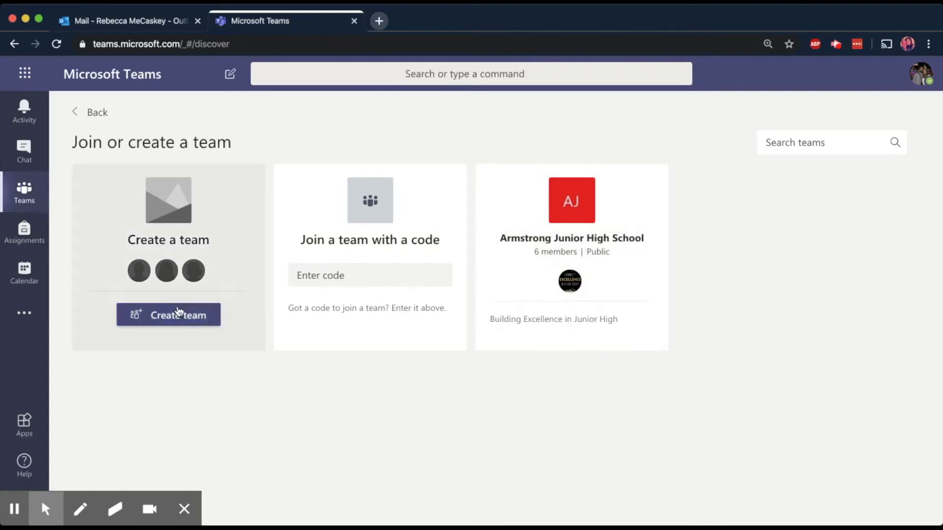
click(153, 320)
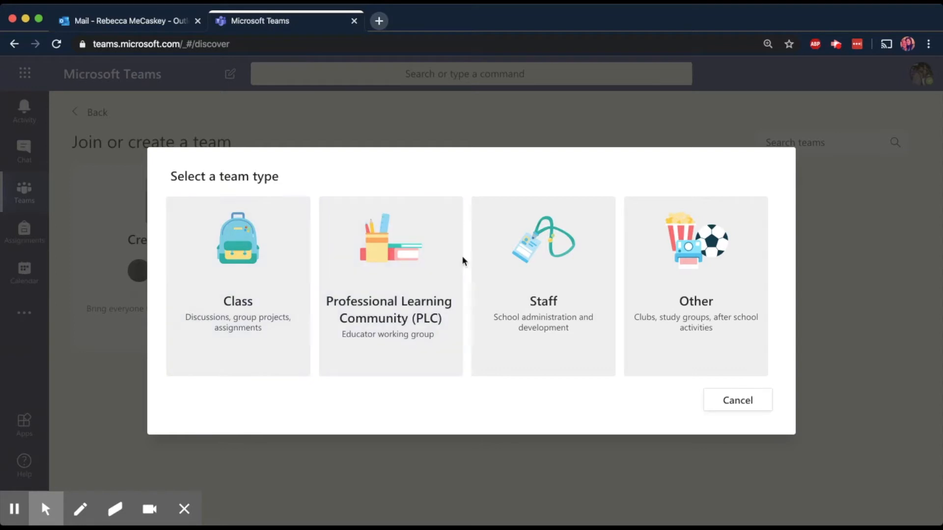
click(400, 281)
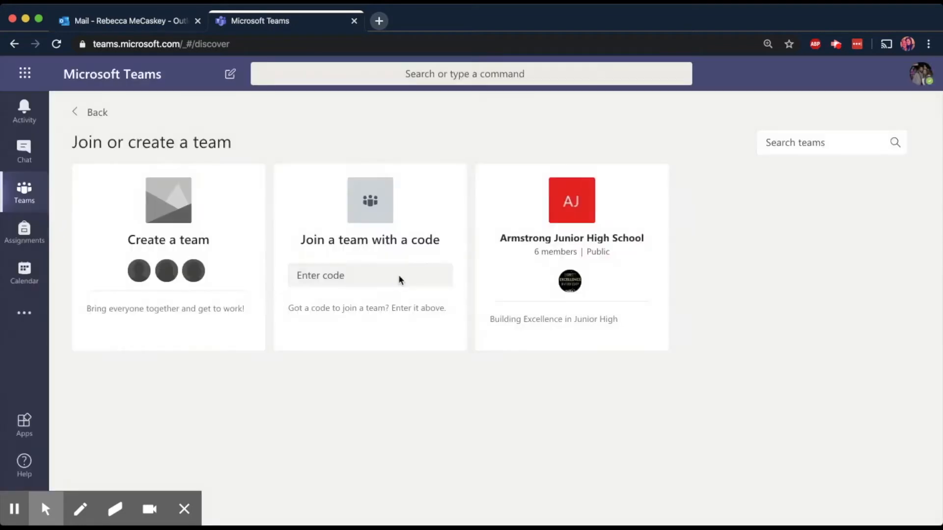
text(Sample PLC Group)
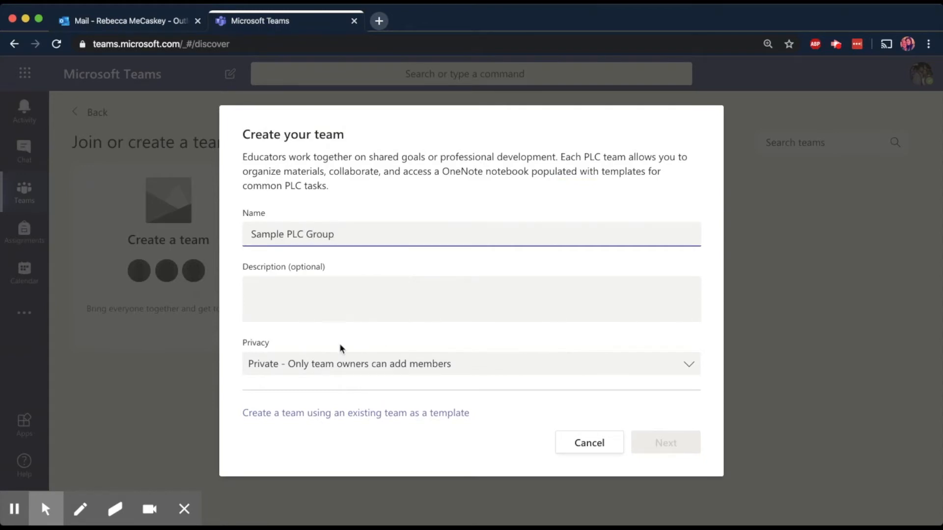
Describe the team as "This is a sample PLC Group", keep its privacy Private - Only team owners can add members, and create it.
click(335, 312)
text(This i)
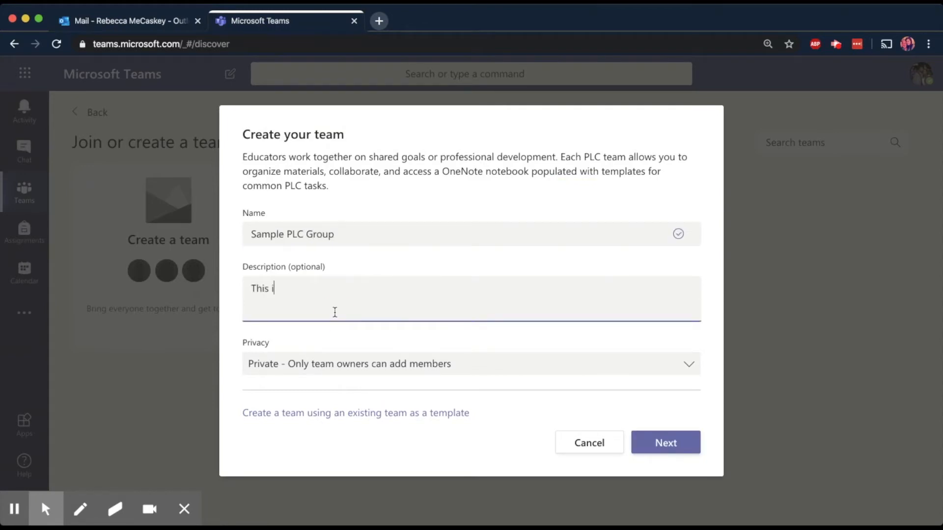
text(s a sample PLC Group)
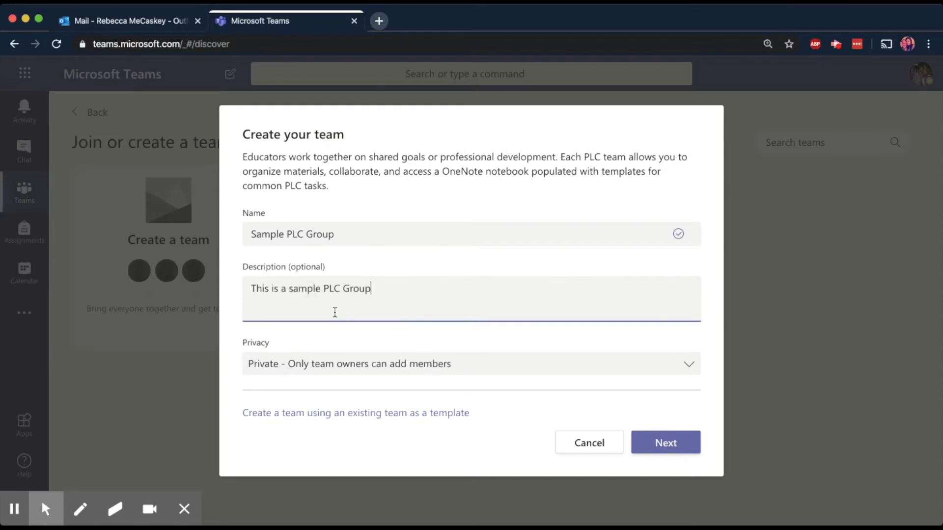
click(411, 373)
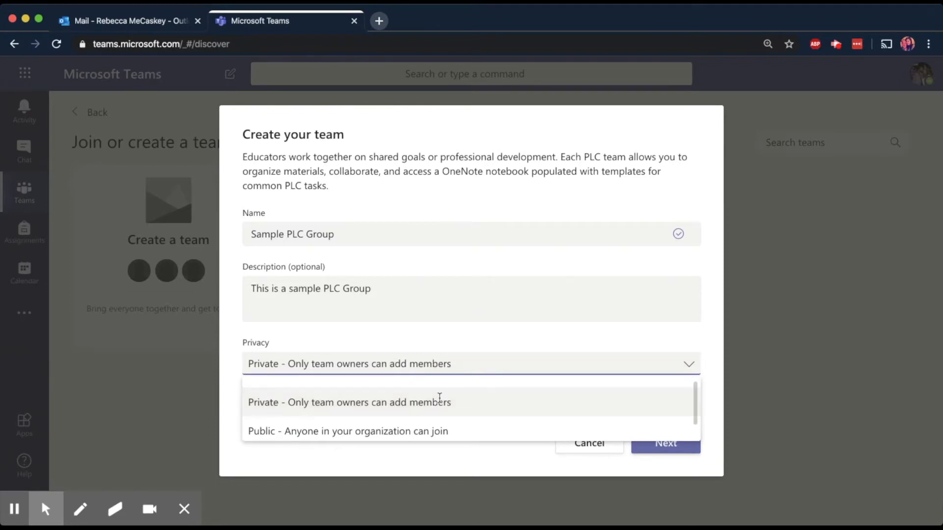
click(407, 403)
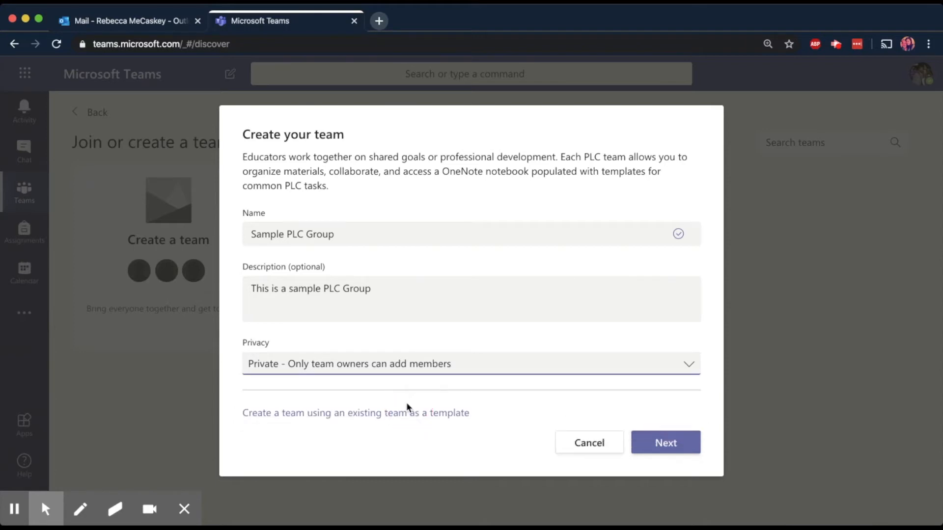
click(668, 441)
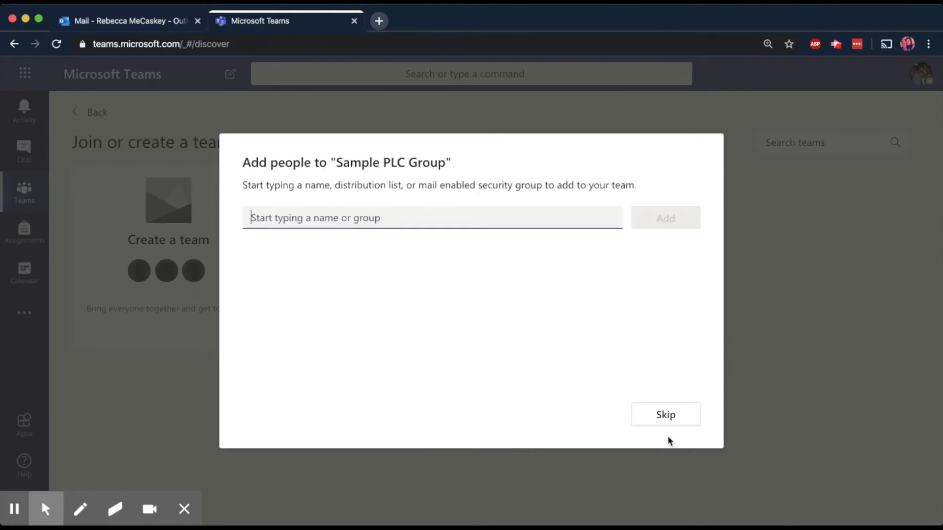
Look up two colleagues by first name and select them as people to add to Sample PLC Group.
text(B)
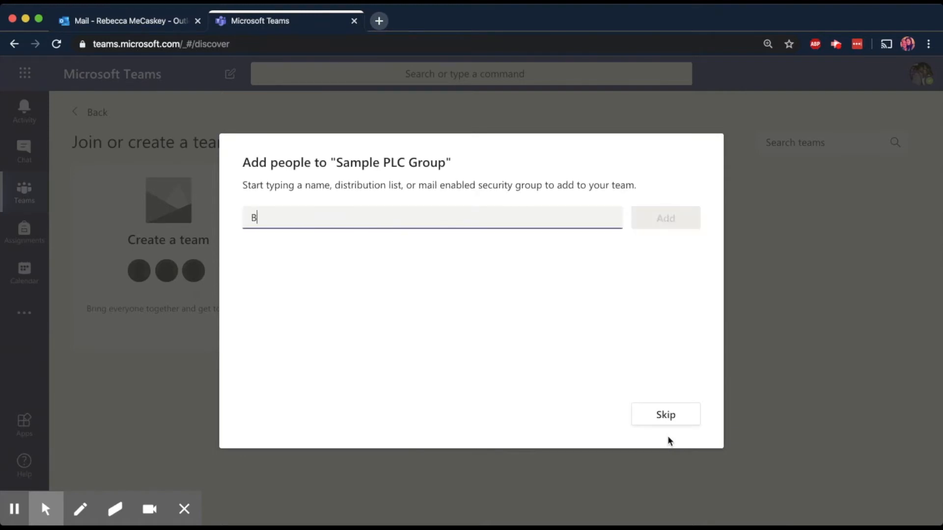
key(BackSpace)
text(Pai)
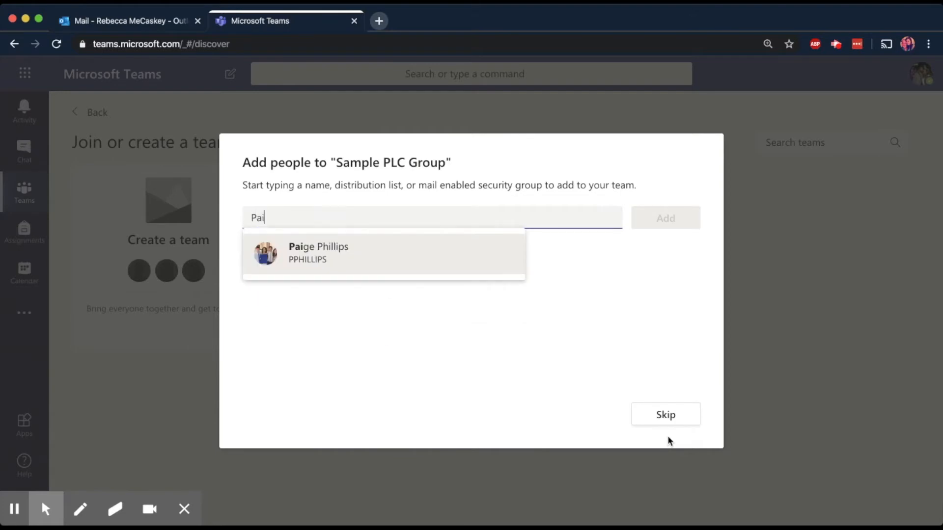
key(Return)
text(Brooke)
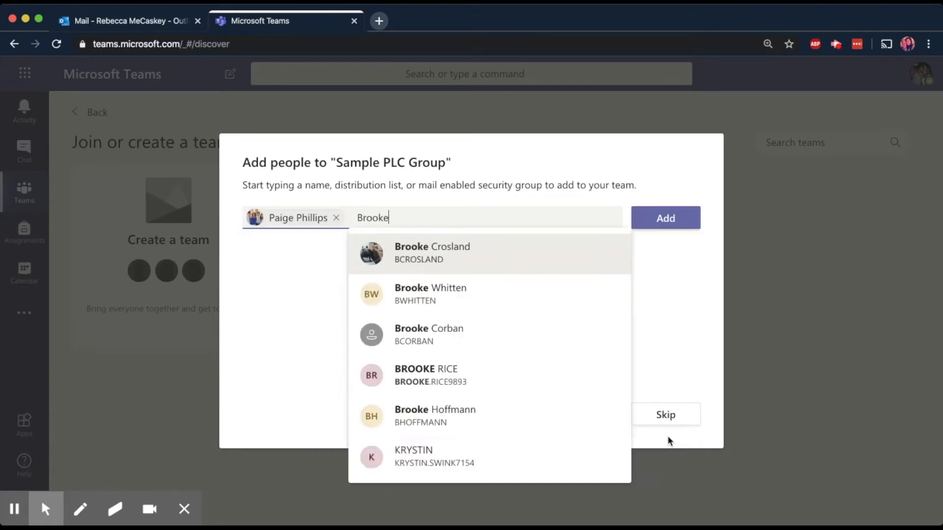
key(Return)
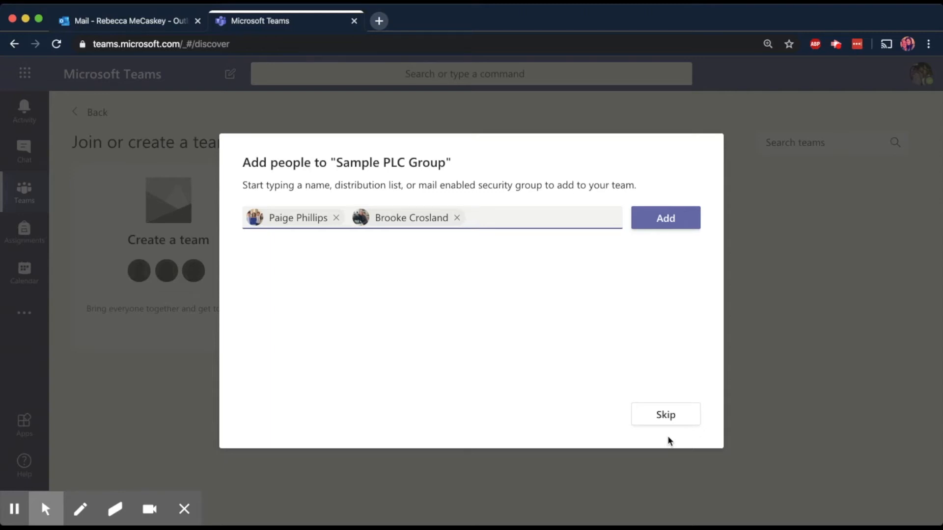
text(p)
key(BackSpace)
text(p)
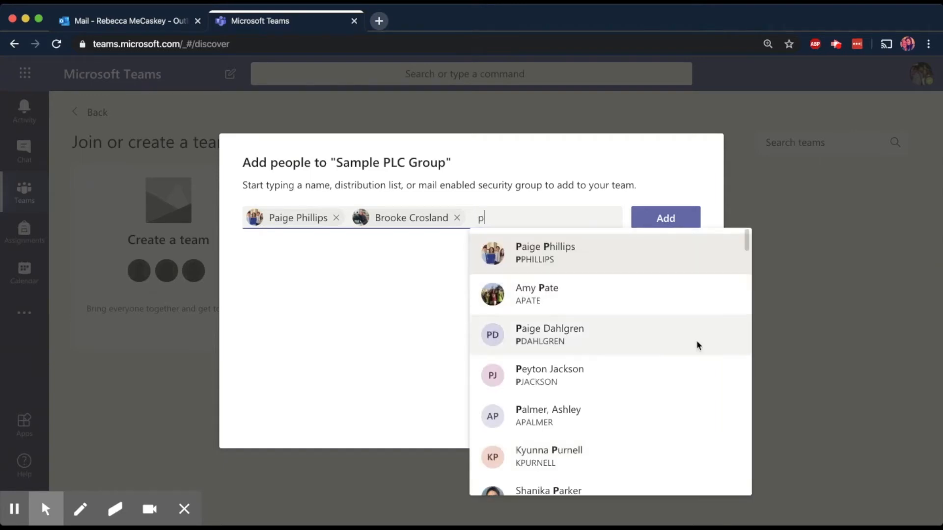
scroll(657, 418, down, 4)
scroll(657, 418, up, 4)
key(BackSpace)
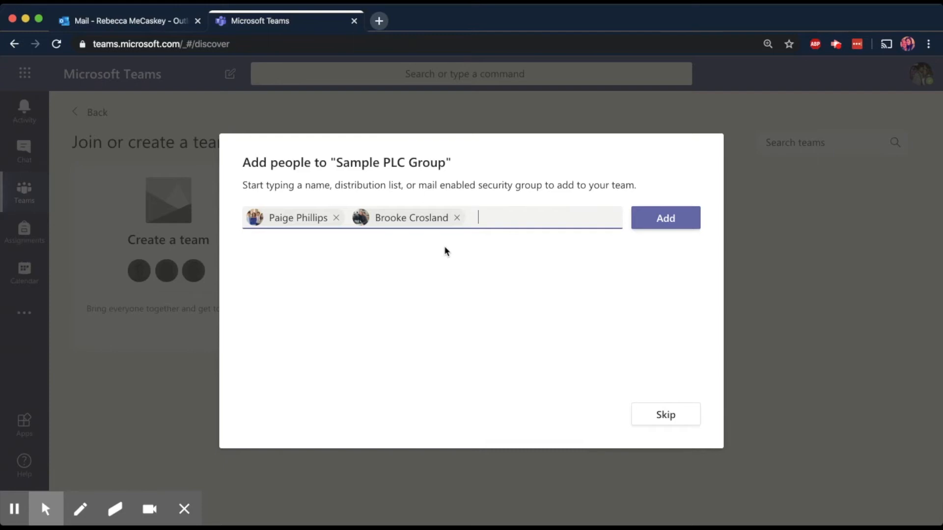
Add the two selected colleagues to Sample PLC Group, make the second one listed an Owner, and finish adding people.
click(670, 217)
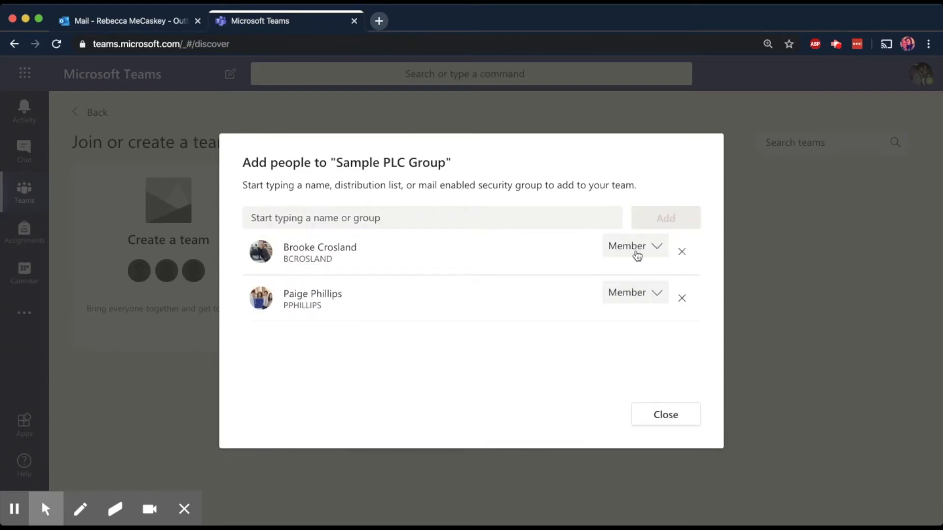
click(633, 301)
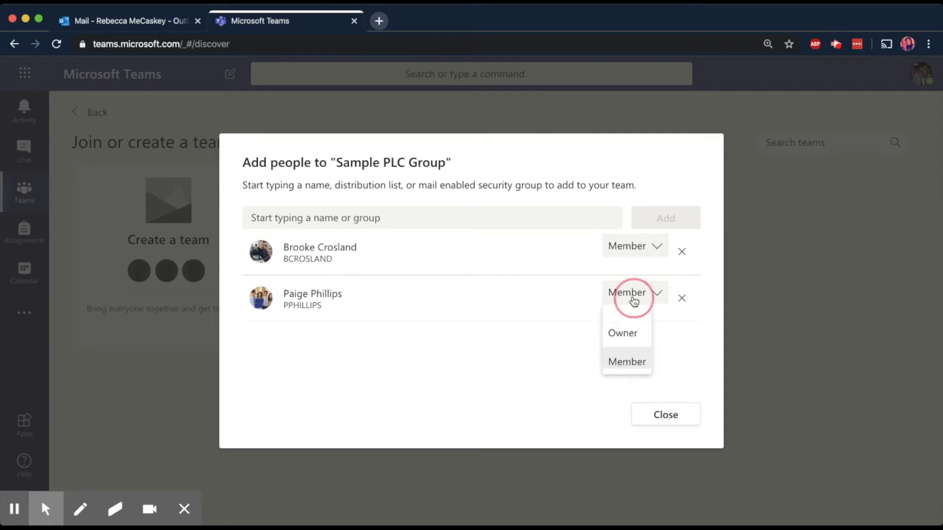
click(628, 335)
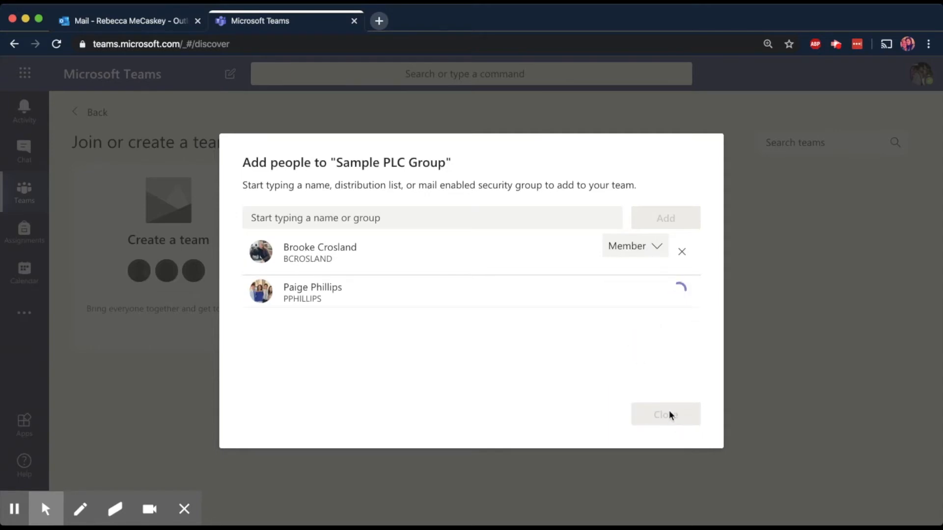
click(676, 421)
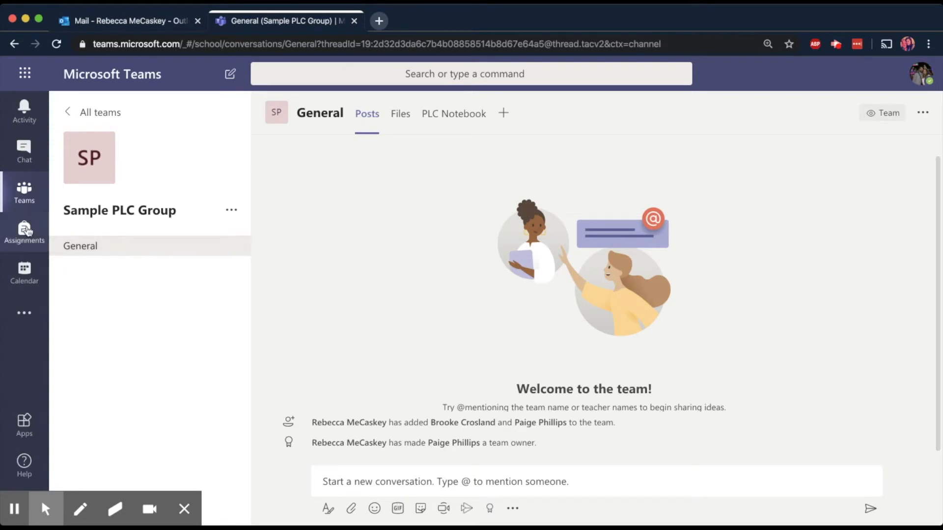
View the Files and Posts of the Sample PLC Group's General channel, and return to the overview of all teams.
click(400, 114)
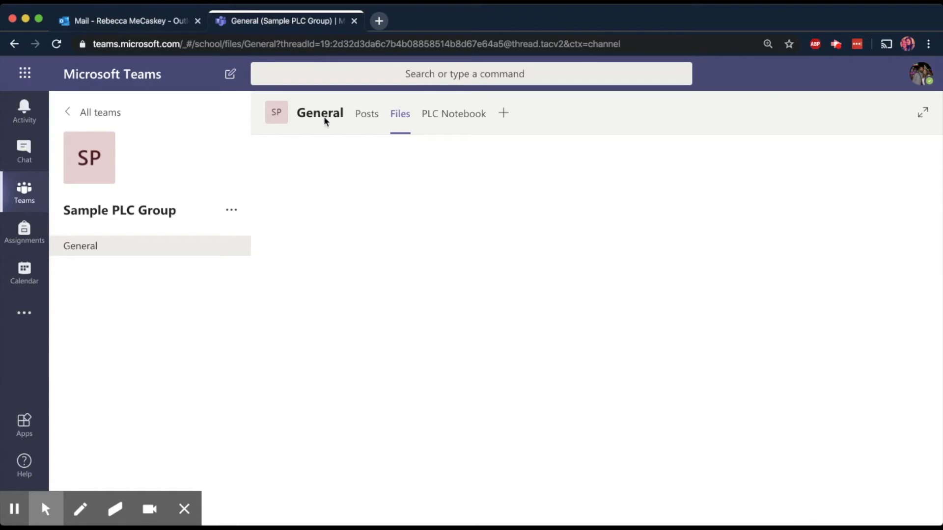
click(368, 117)
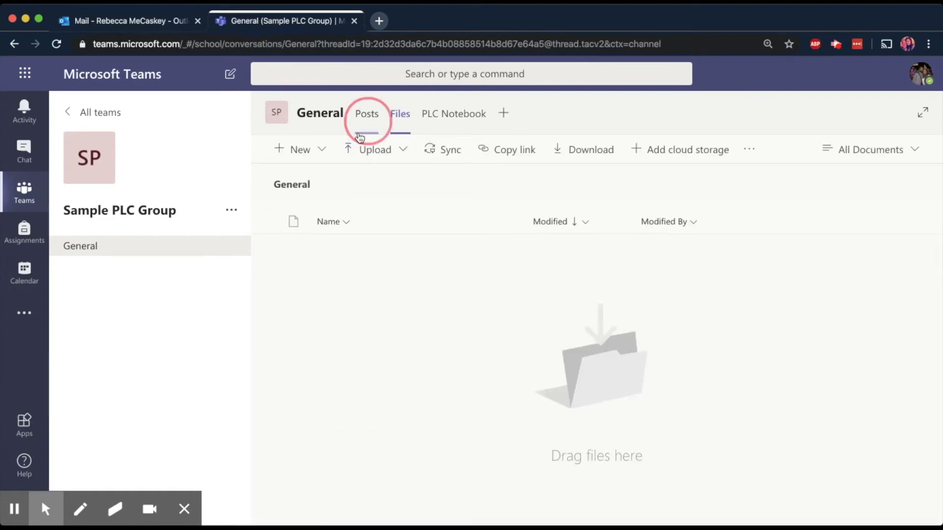
click(84, 116)
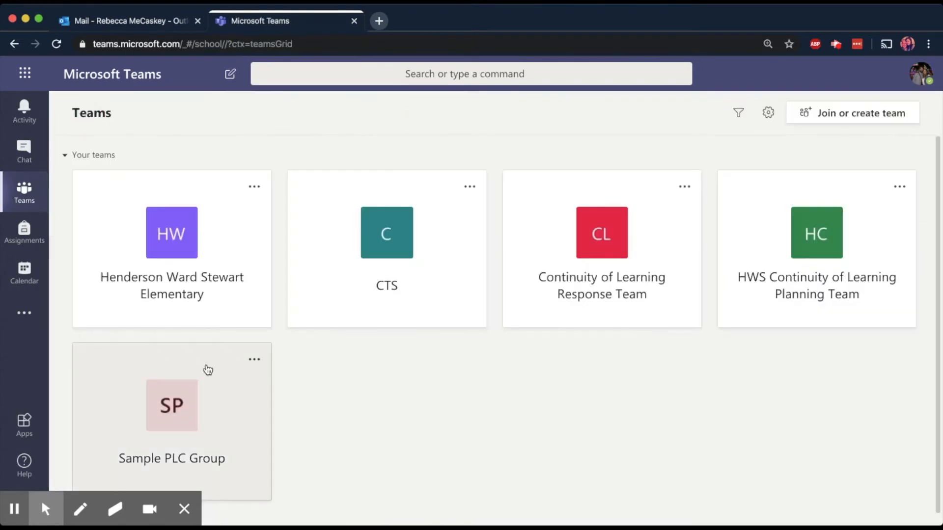
Start creating a Class team and name it Sample Class.
click(805, 114)
click(209, 315)
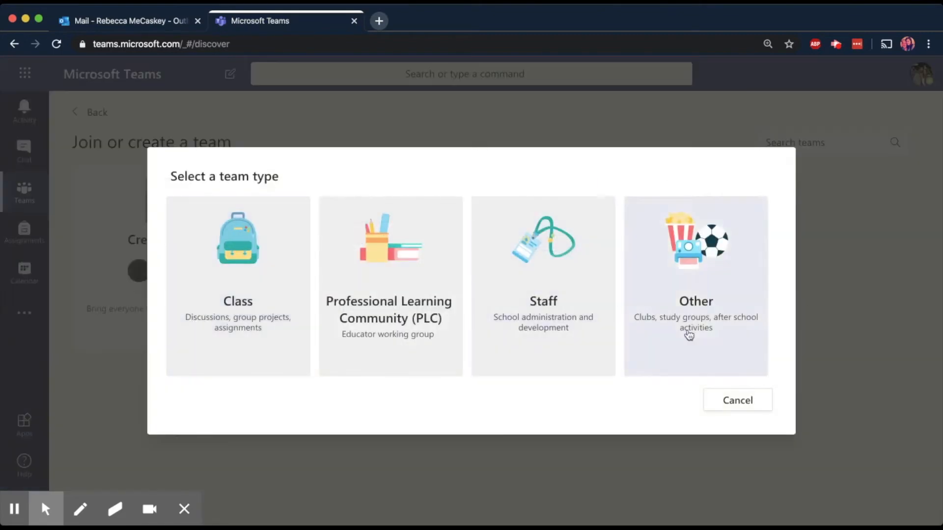
click(273, 299)
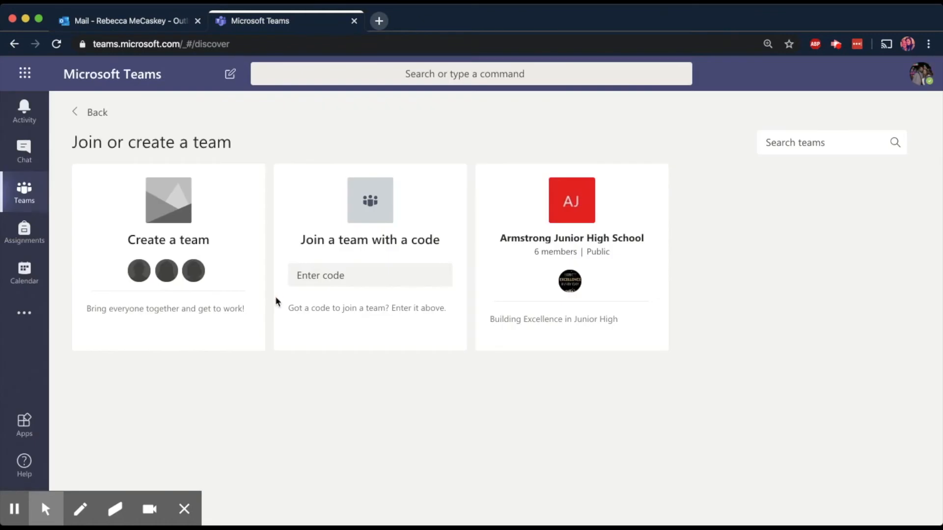
text(Sample Class)
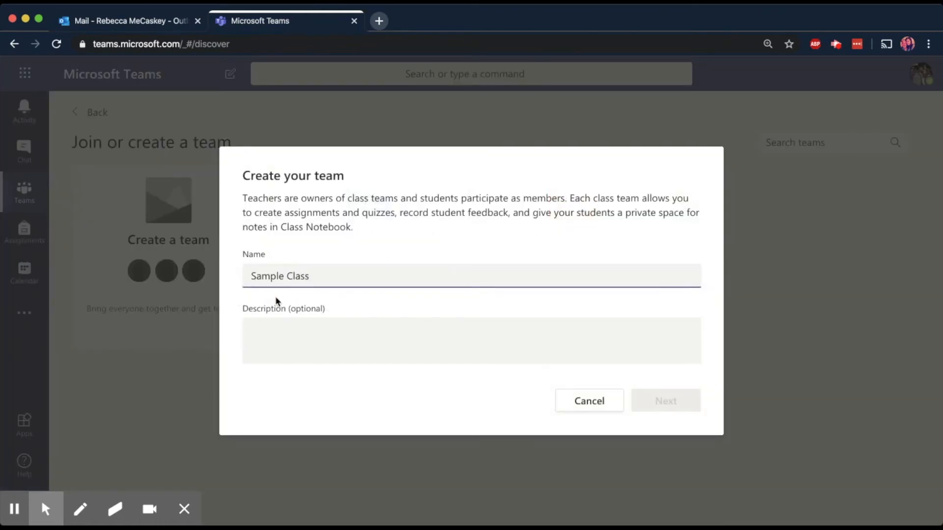
Enter the description "This is a sample class." for the class team and create it.
click(284, 334)
text(This is a Sam)
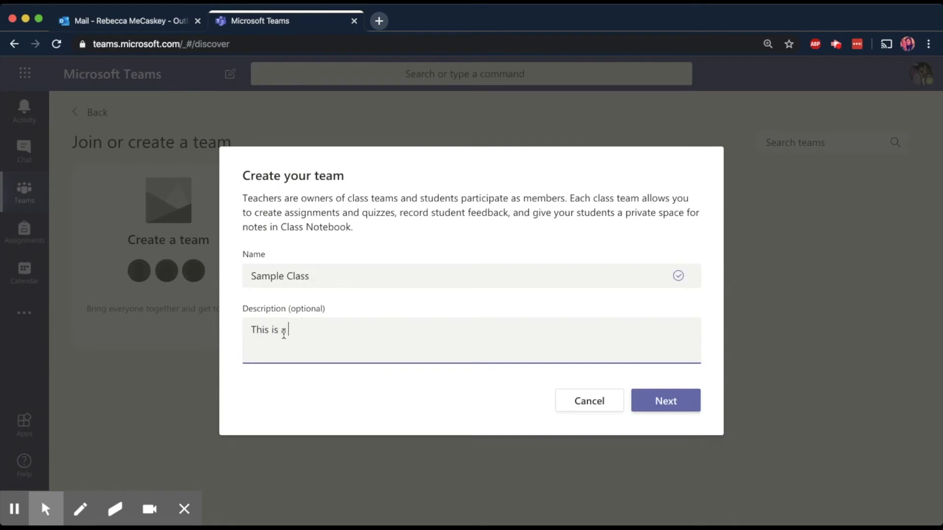
key(BackSpace)
key(BackSpace)
key(BackSpace)
text(sample Class)
key(BackSpace)
key(BackSpace)
key(BackSpace)
key(BackSpace)
key(BackSpace)
text(class.)
click(665, 402)
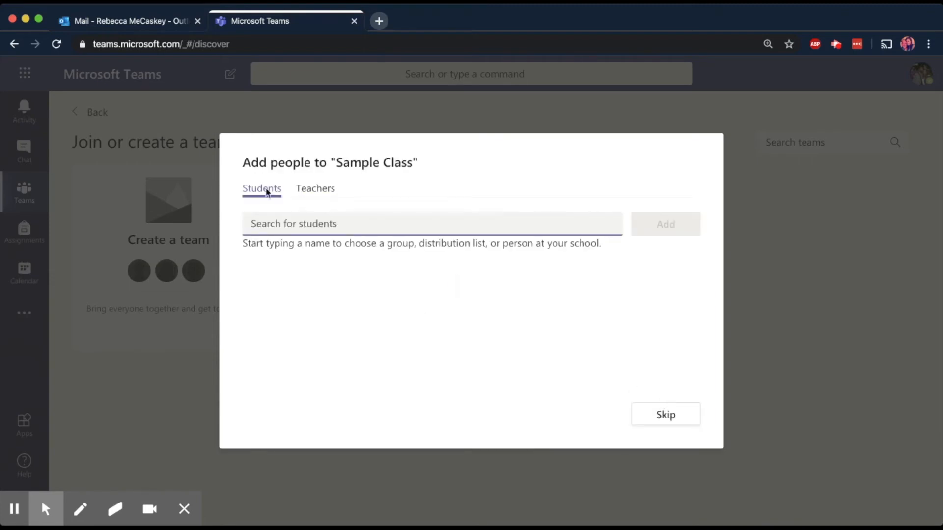
Check the option for adding teachers, and select the same two colleagues as students for Sample Class.
click(313, 192)
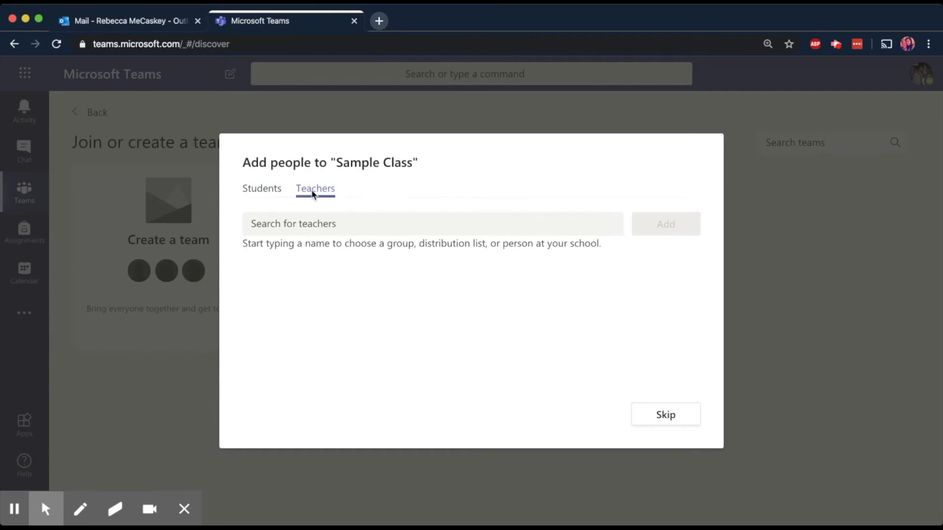
click(270, 188)
click(292, 225)
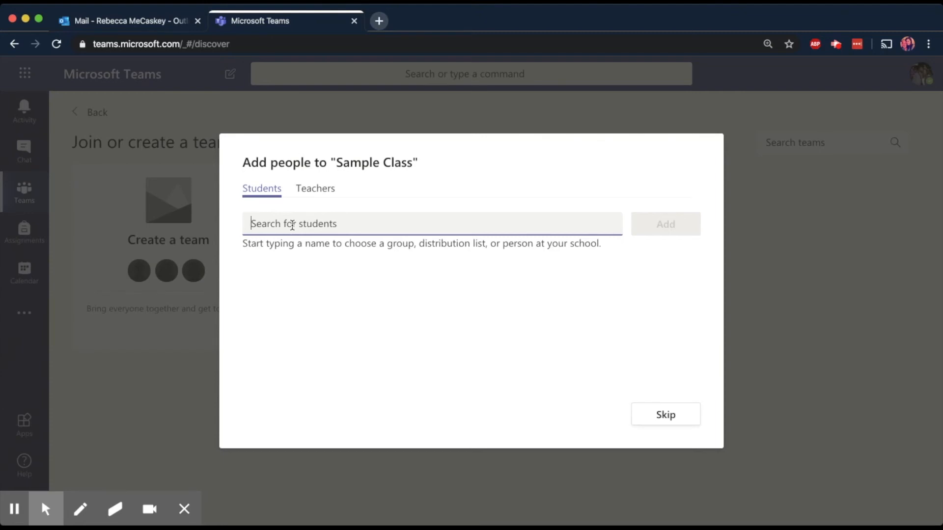
text(pai)
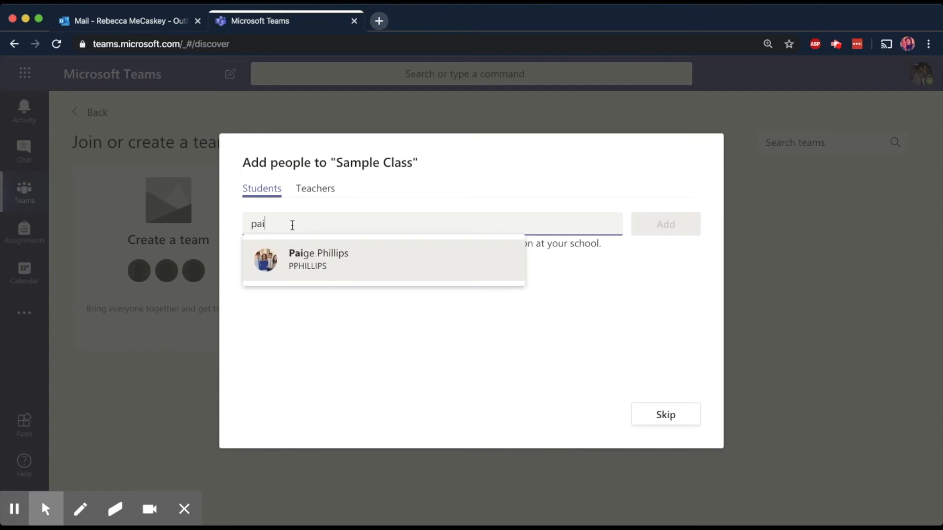
key(Return)
mouse_move(293, 227)
text(b)
key(Return)
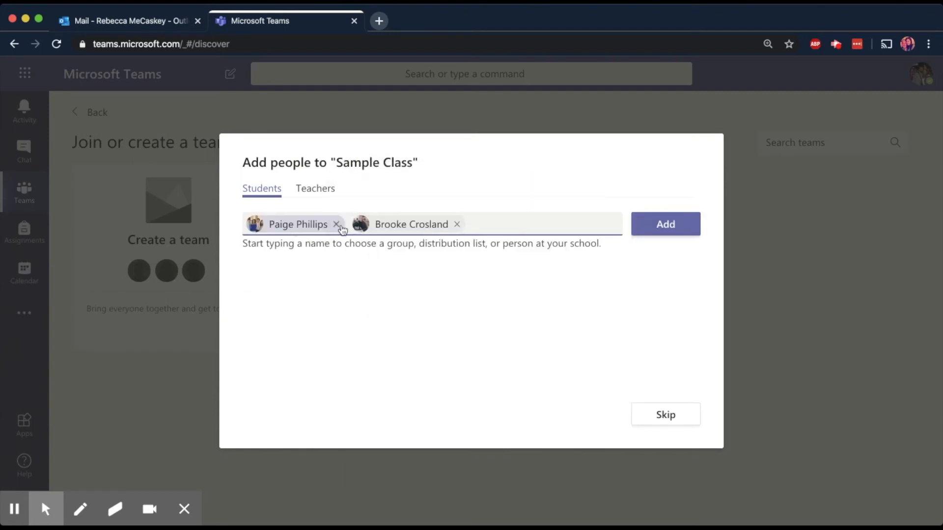
Add the two selected people to Sample Class as students and finish adding people.
click(312, 187)
click(269, 190)
click(675, 228)
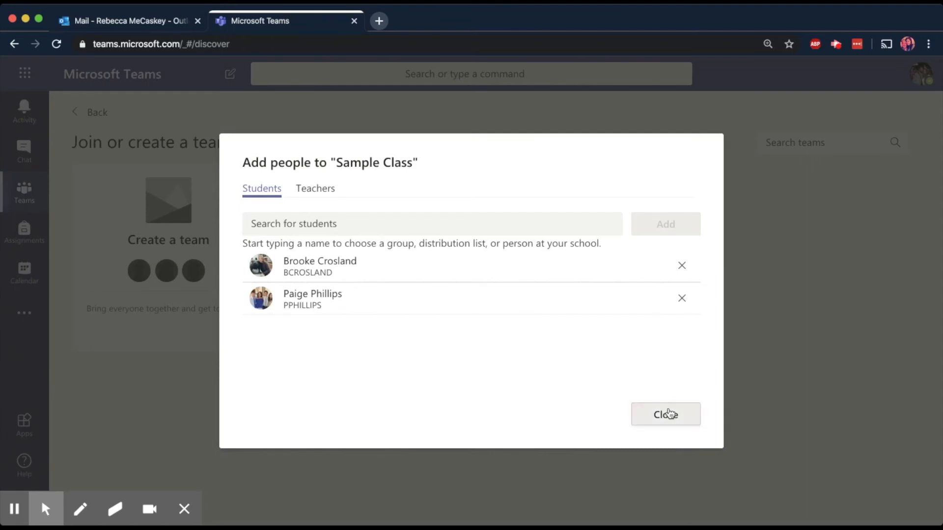
click(685, 408)
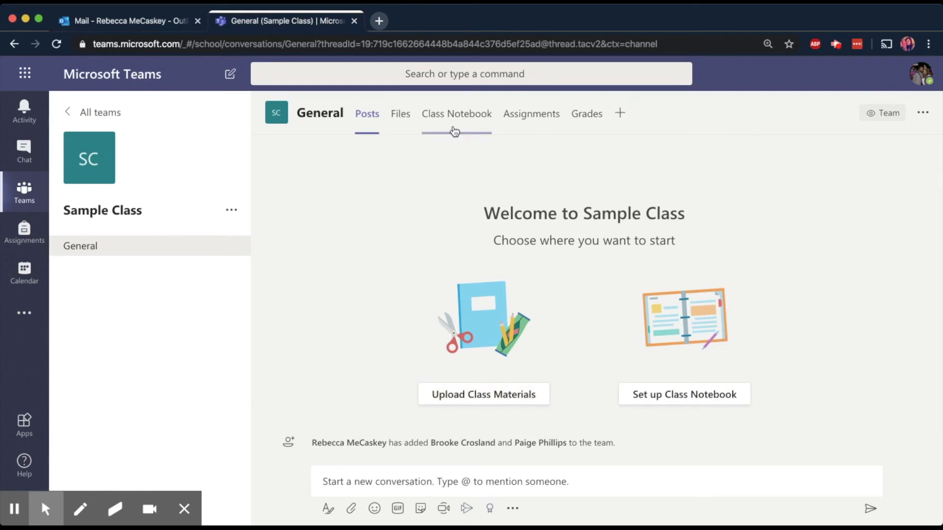
View the Assignments and Class Notebook areas of the Sample Class General channel.
click(540, 113)
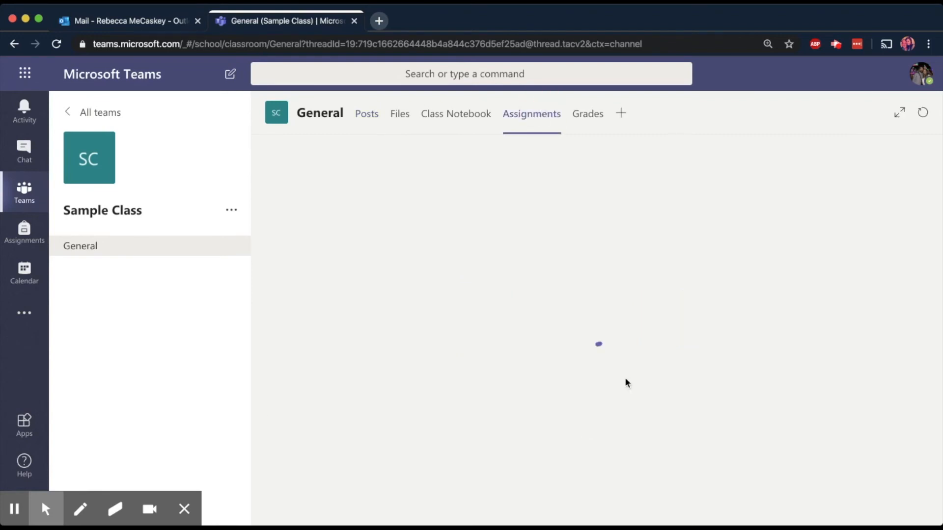
click(464, 112)
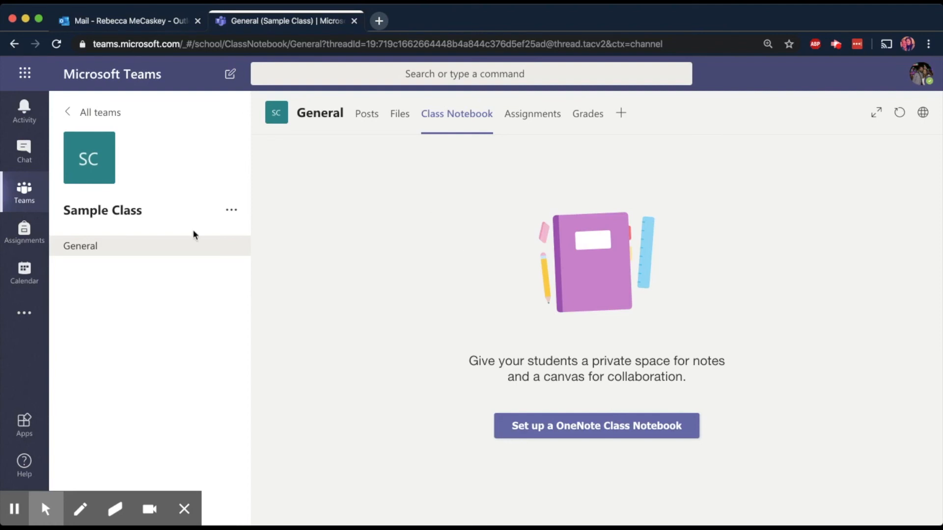
Return to the overview of all teams and delete the Sample PLC Group team, acknowledging that everything will be deleted.
click(84, 112)
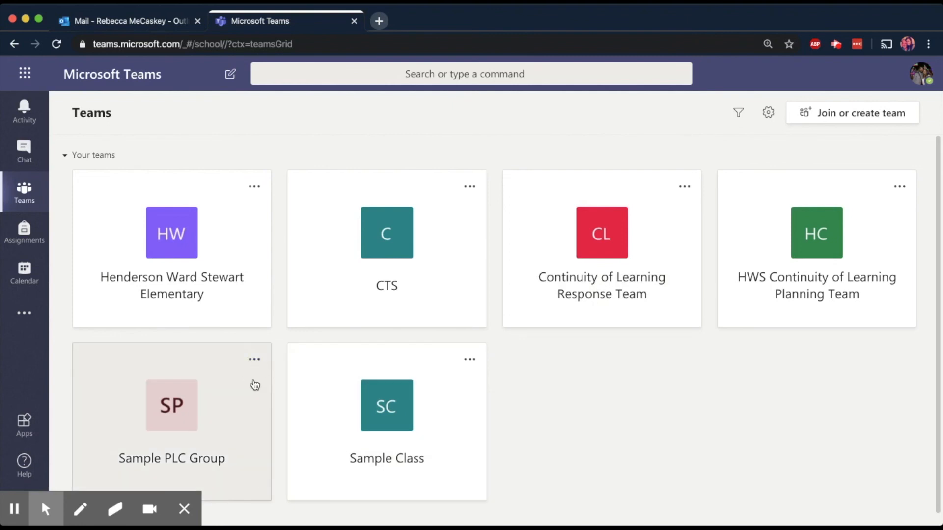
click(253, 360)
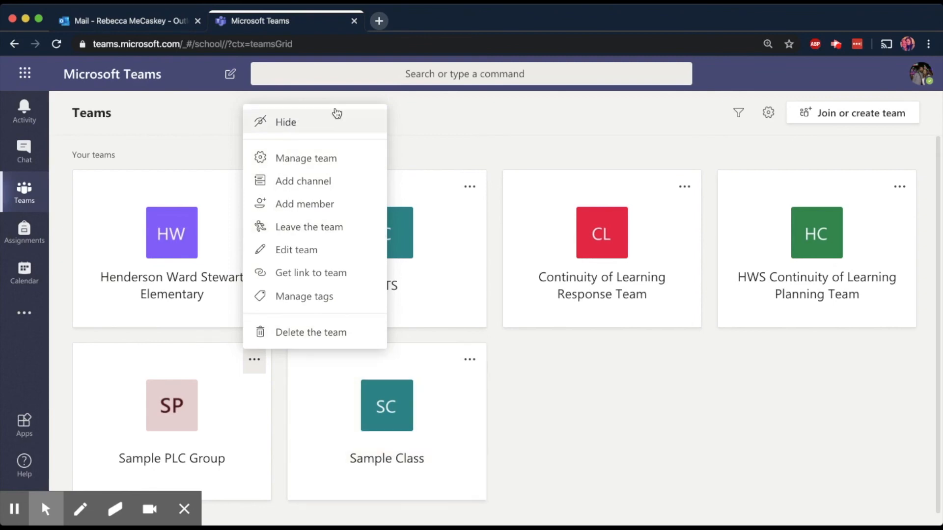
click(313, 335)
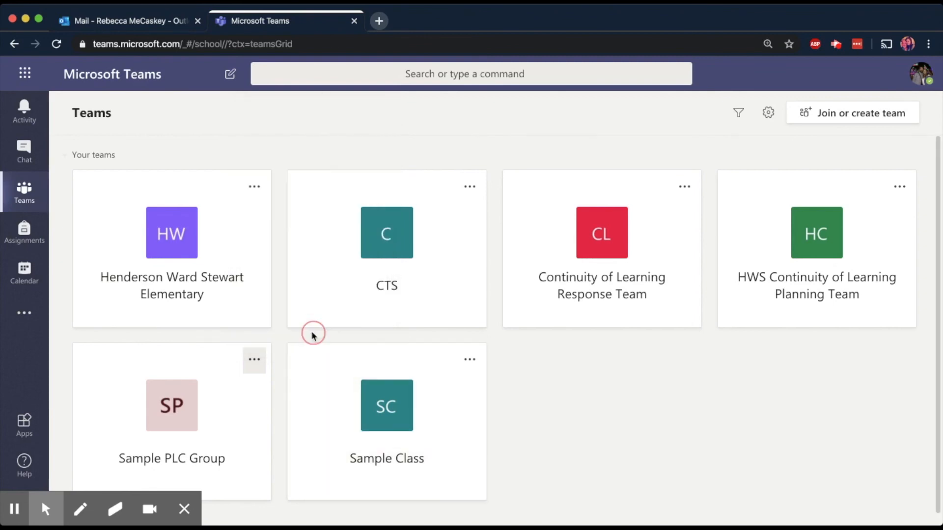
click(324, 305)
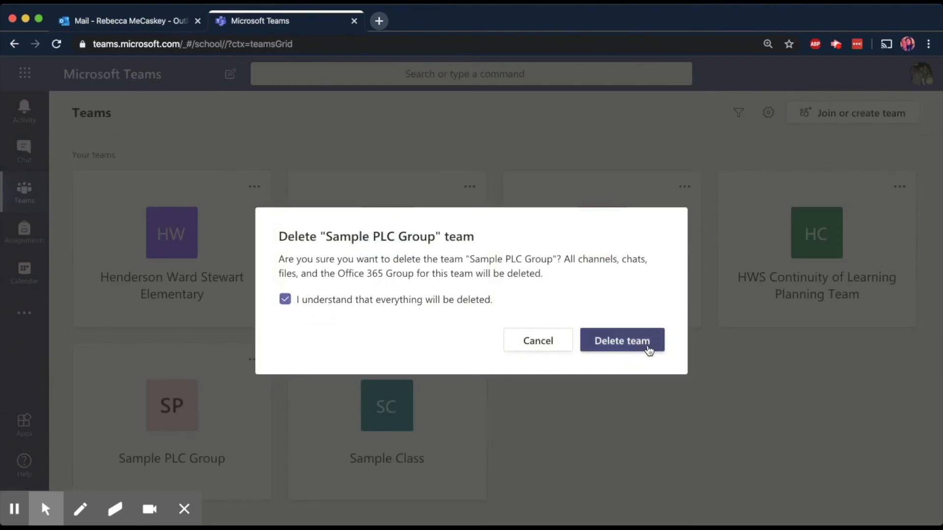
click(642, 347)
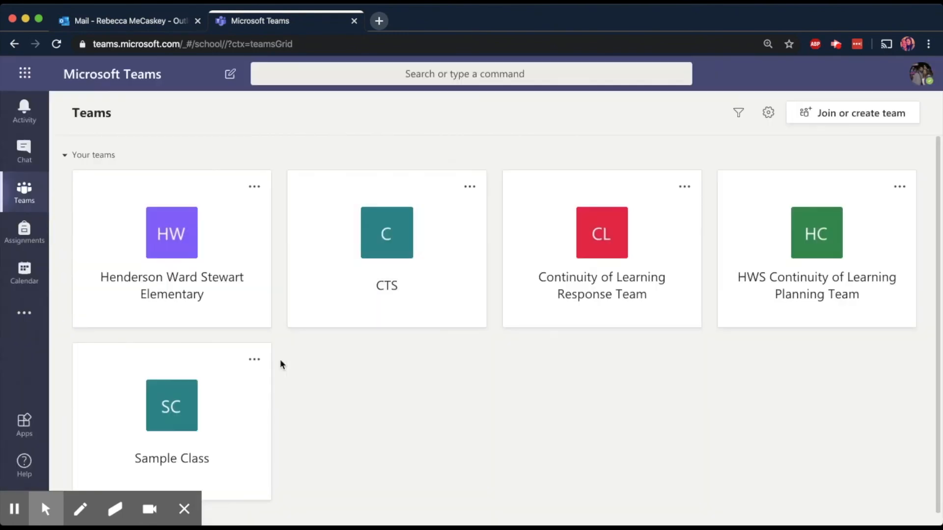
Delete the Sample Class team, acknowledging that everything in it will be deleted.
click(254, 360)
click(334, 341)
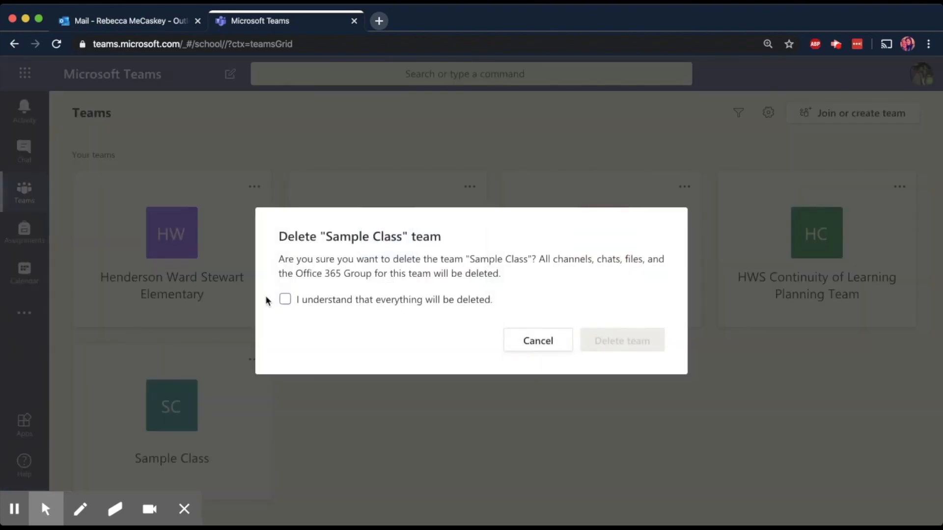
click(286, 299)
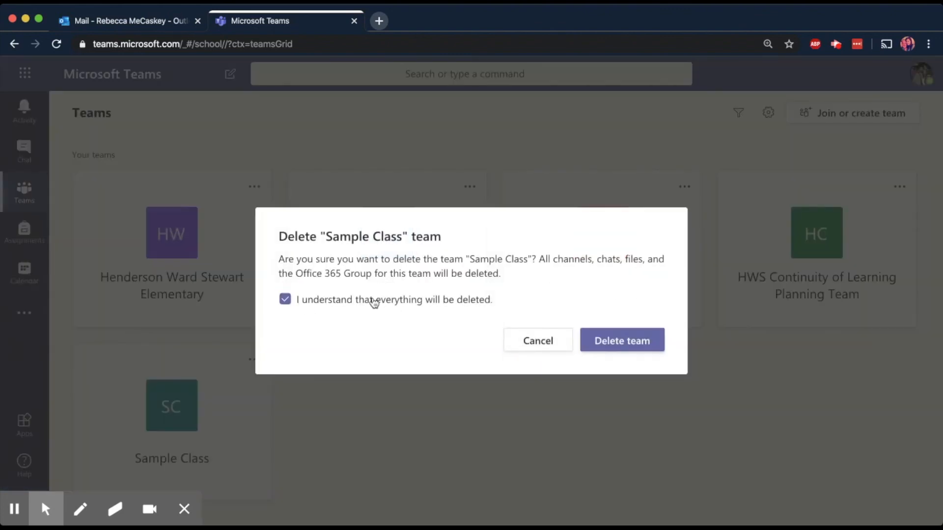
click(632, 347)
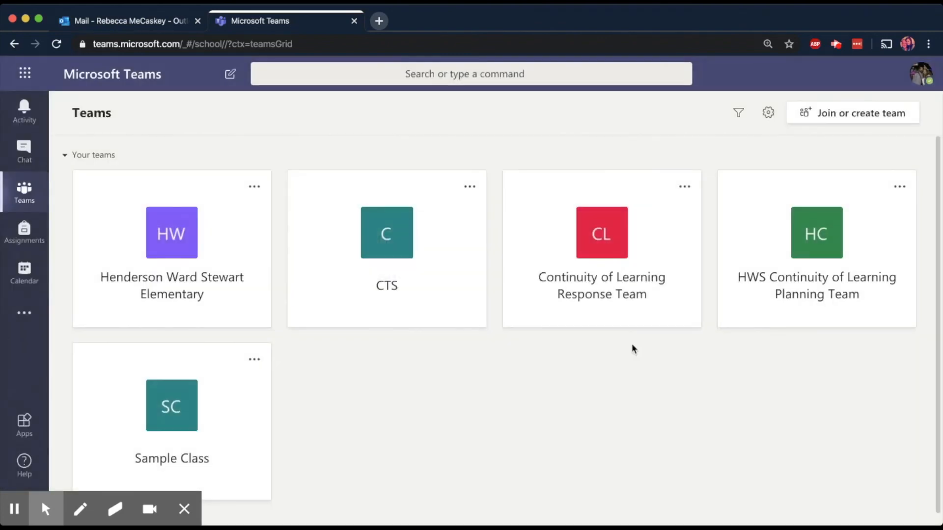